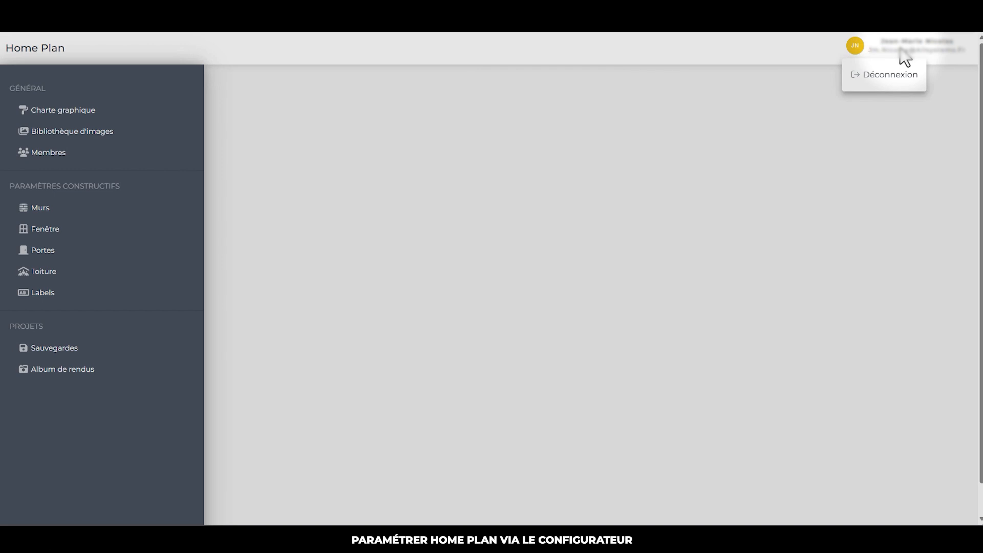
Dismiss the account menu and open the graphic charter settings
left_click(608, 49)
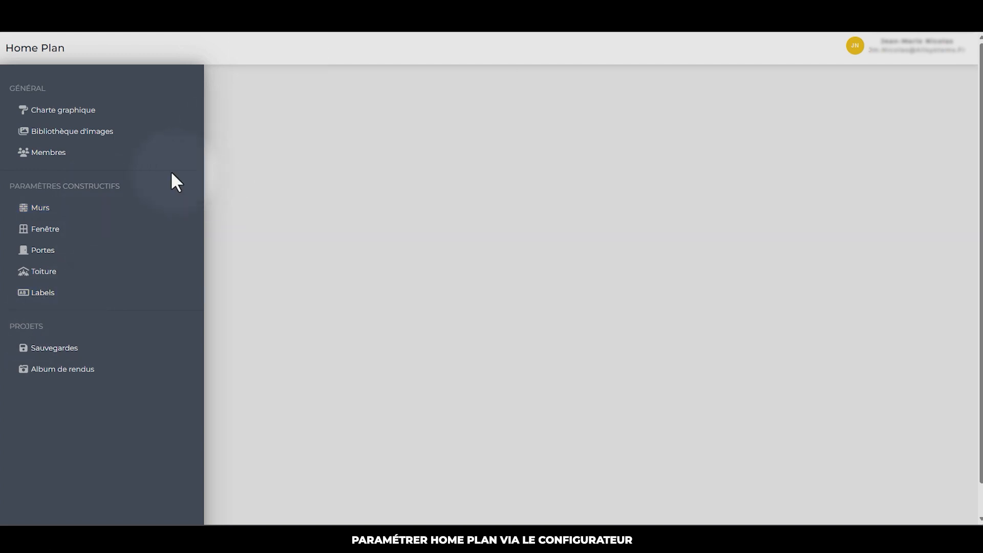
left_click(45, 114)
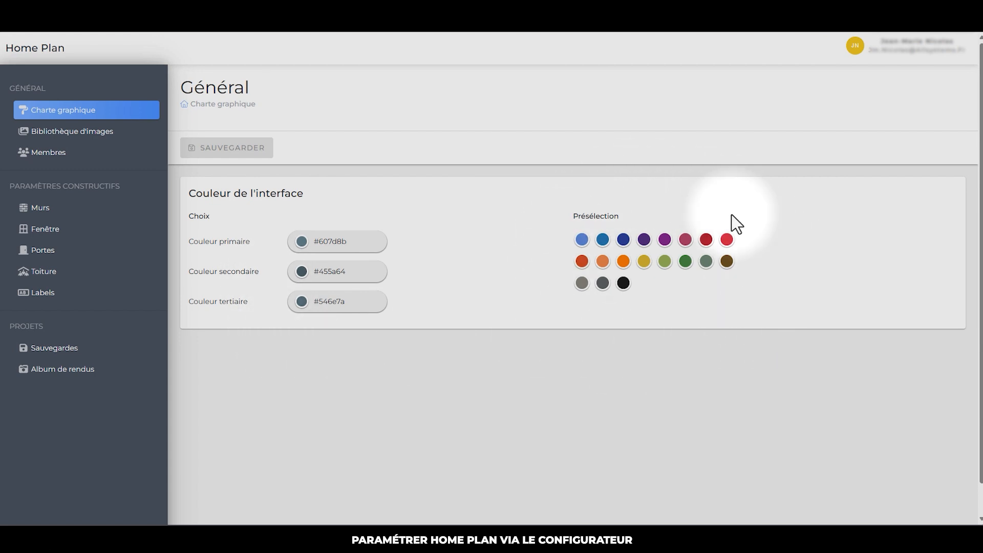
left_click(303, 245)
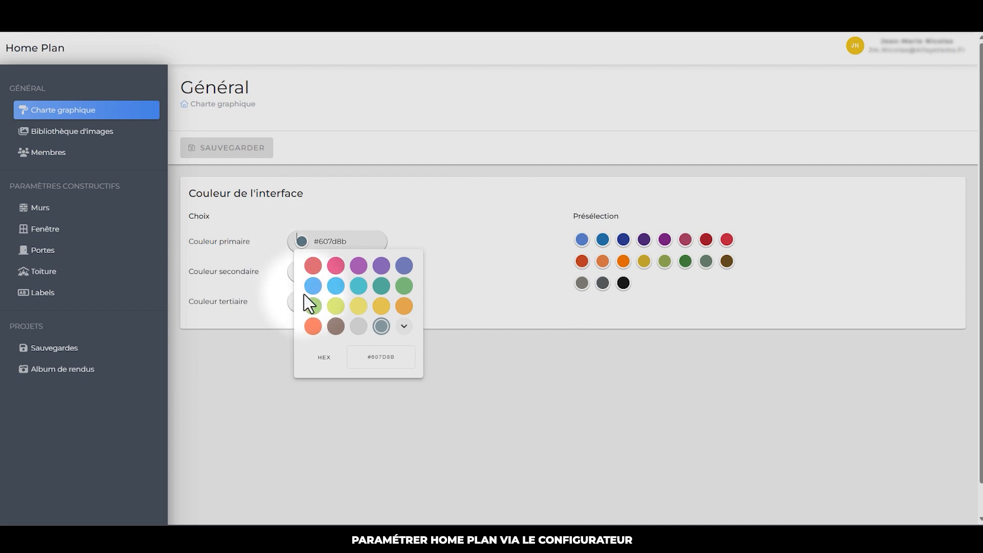
left_click(405, 329)
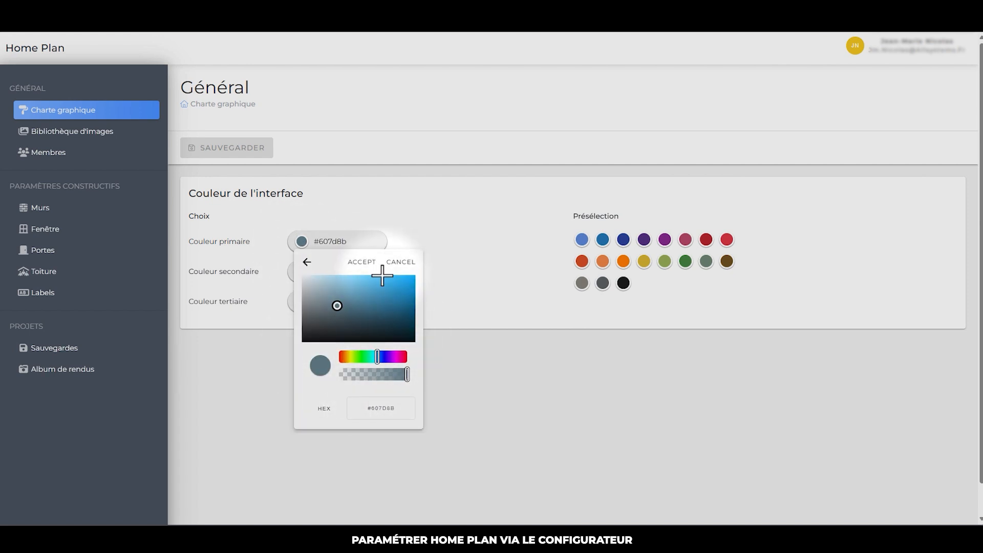
mouse_move(372, 290)
left_mouse_down()
mouse_move(389, 293)
mouse_move(369, 300)
left_mouse_up()
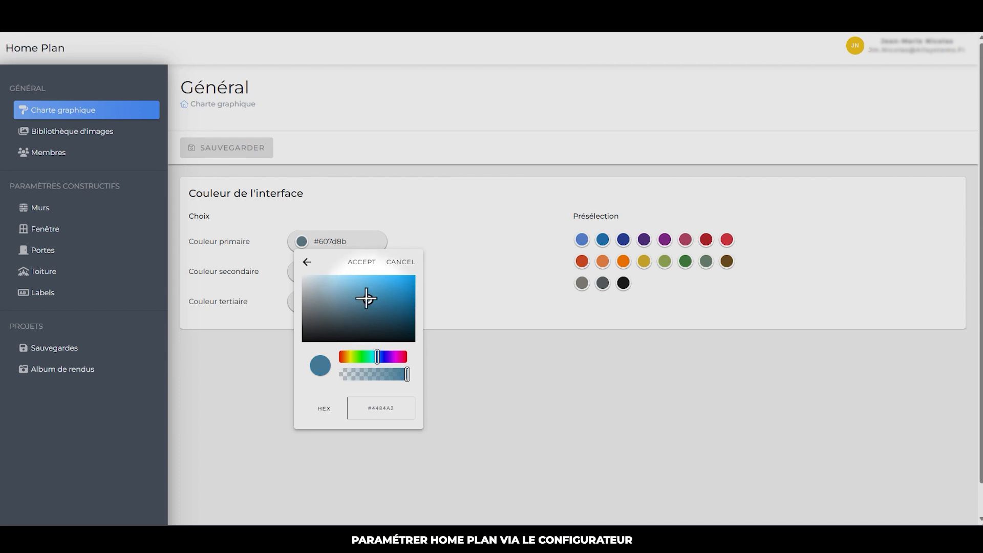
left_click(370, 132)
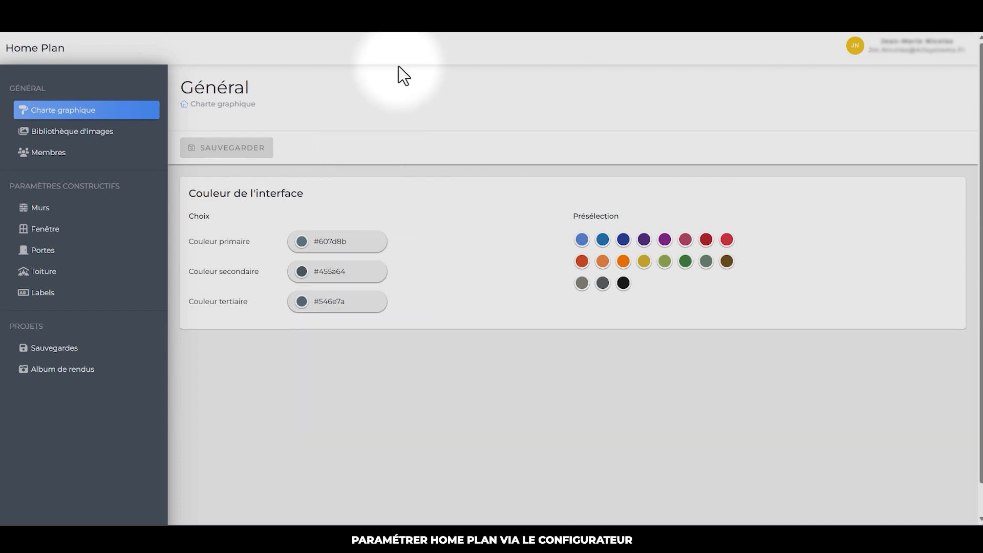
Apply the orange-red preset with primary colour #d64818 to the interface colours
left_click(583, 263)
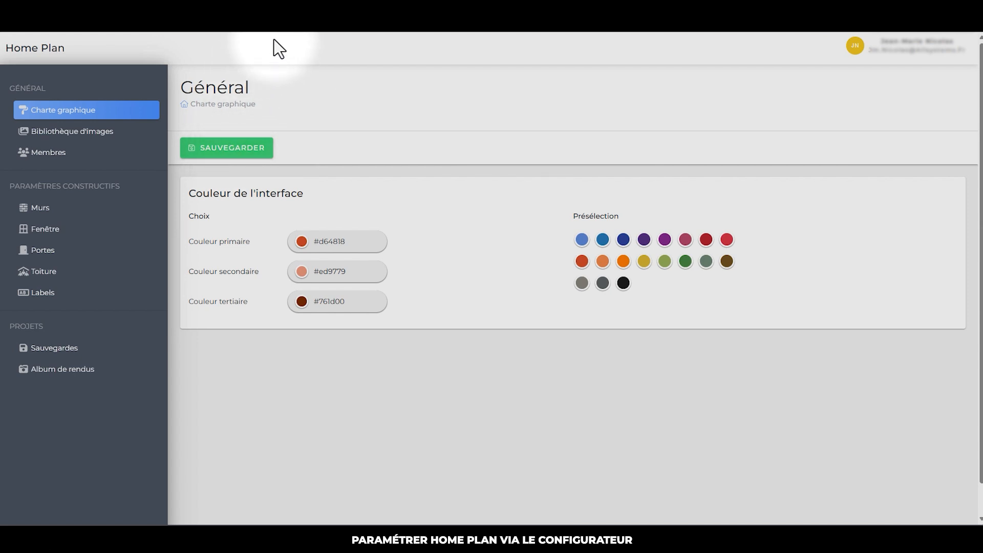
In the image library, replace the Marque 4 image with All Systems.jpg and save the change
left_click(103, 135)
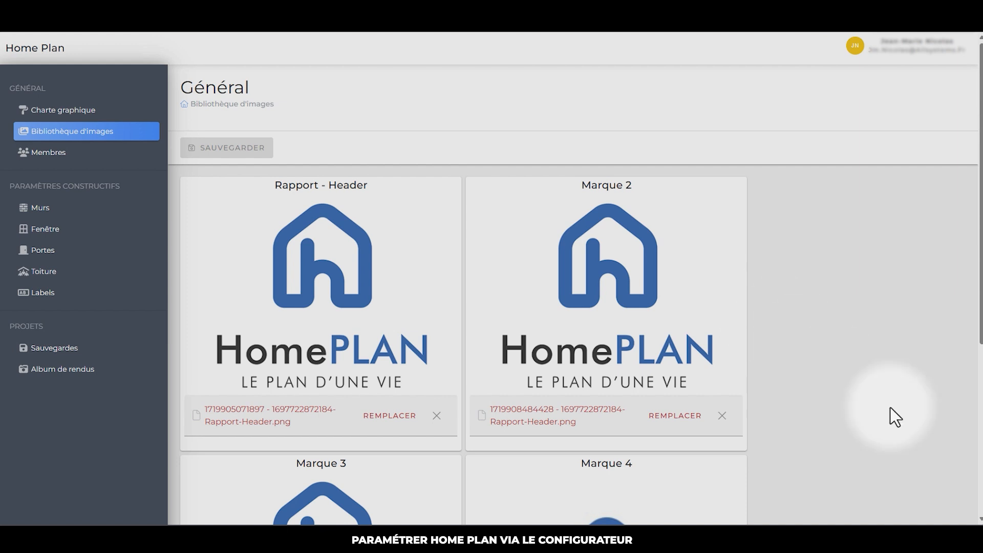
scroll(845, 379, "down", 1)
scroll(792, 355, "down", 4)
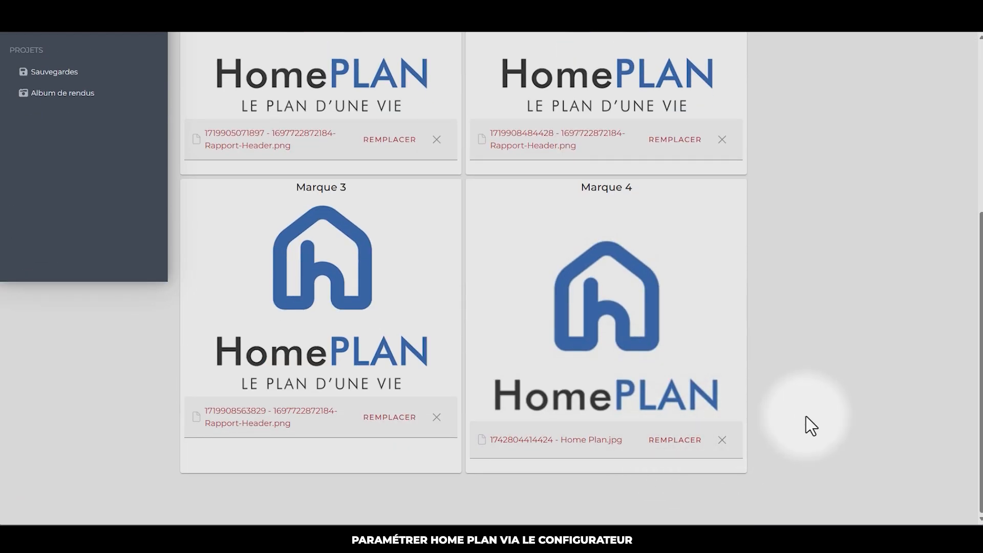
left_click(671, 445)
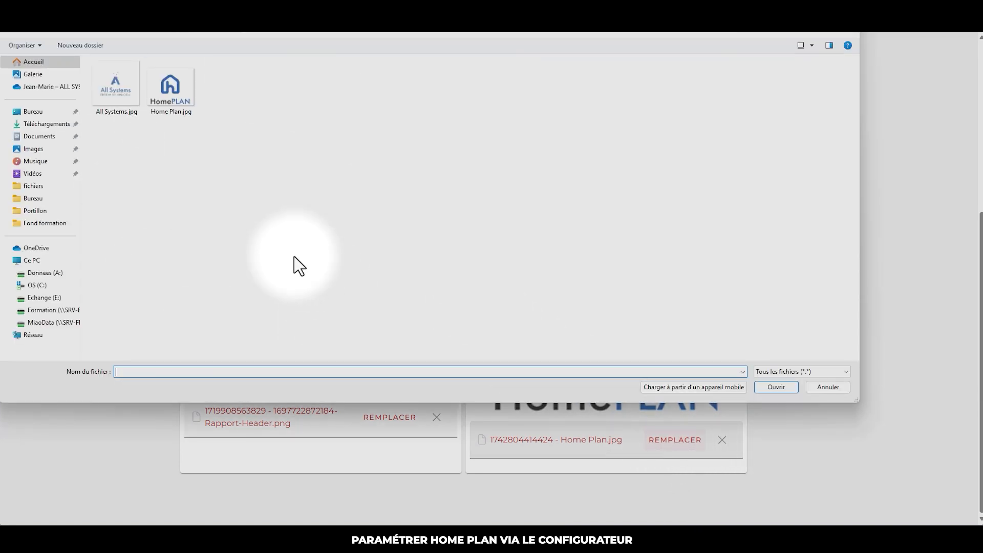
left_click(114, 98)
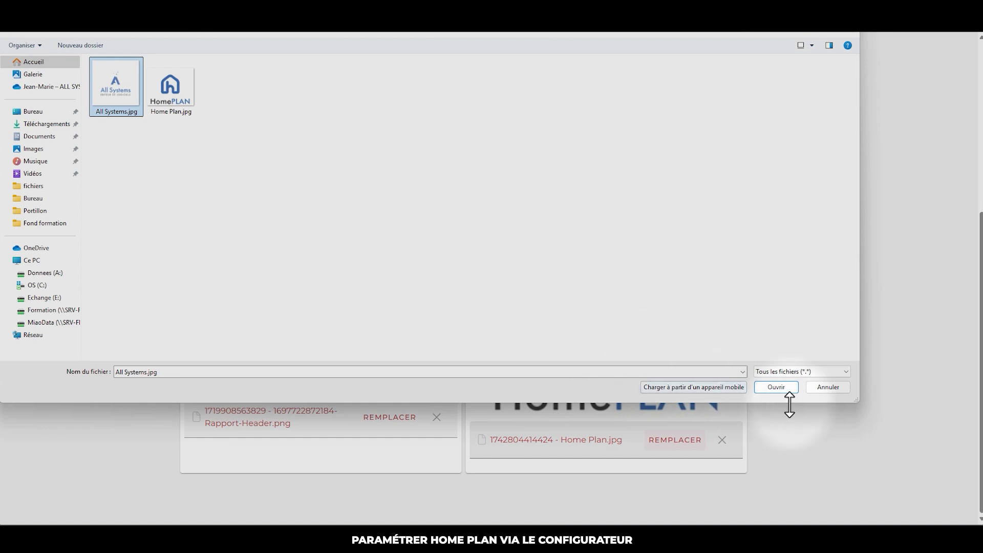
left_click(777, 388)
scroll(783, 397, "up", 5)
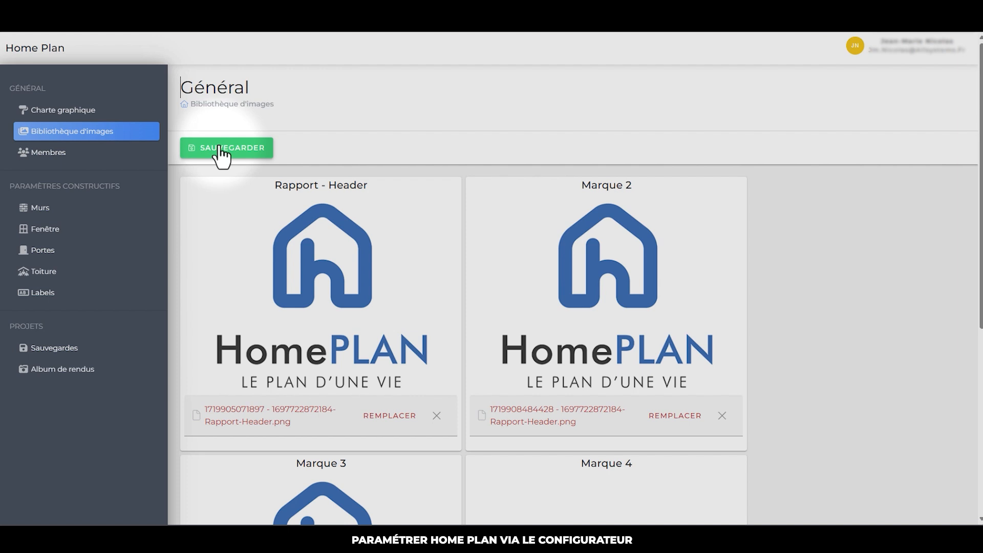
left_click(220, 148)
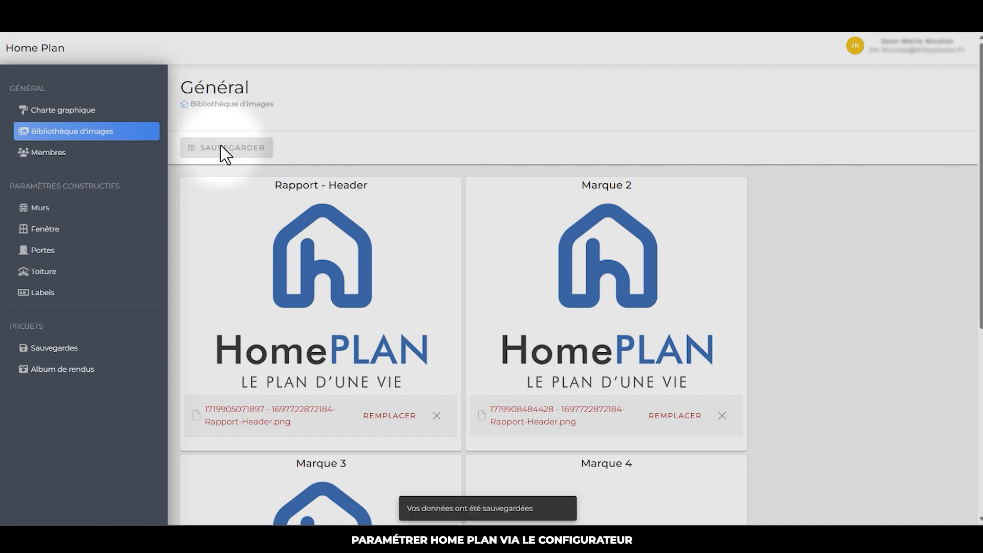
Open the members list and search for the administrator by surname
left_click(77, 157)
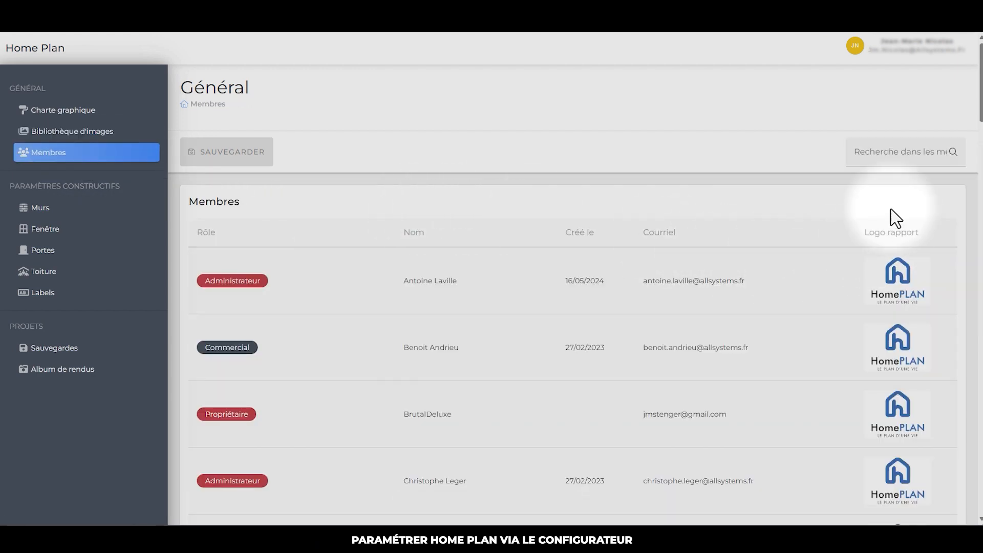
left_click(860, 154)
type("nicola")
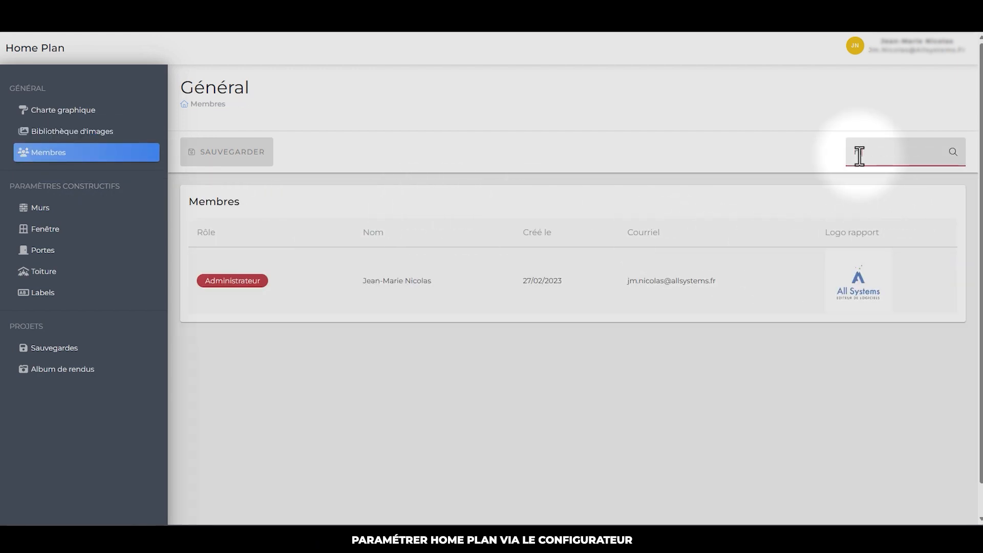
type("s")
Assign the All Systems logo to the found member's report and save the member settings
left_click(854, 282)
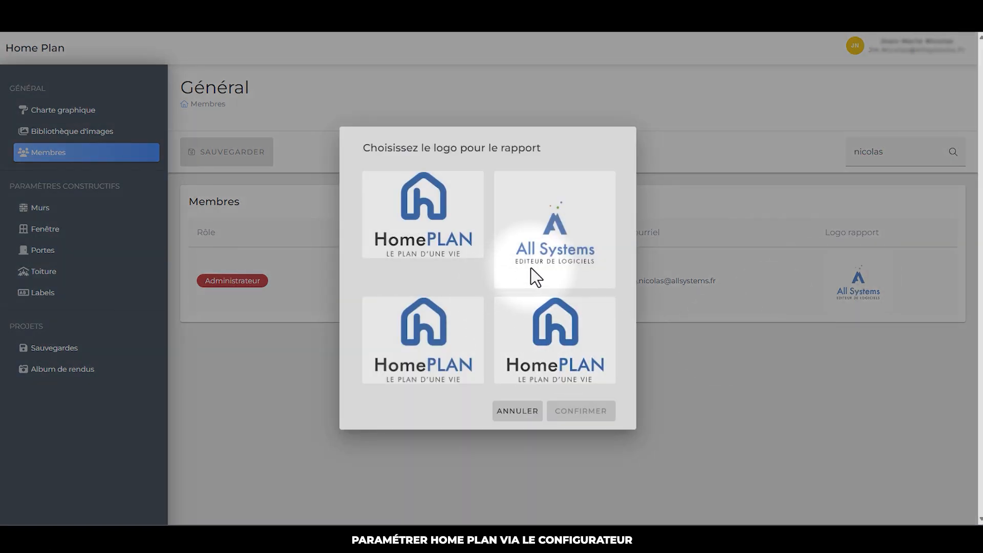
left_click(583, 247)
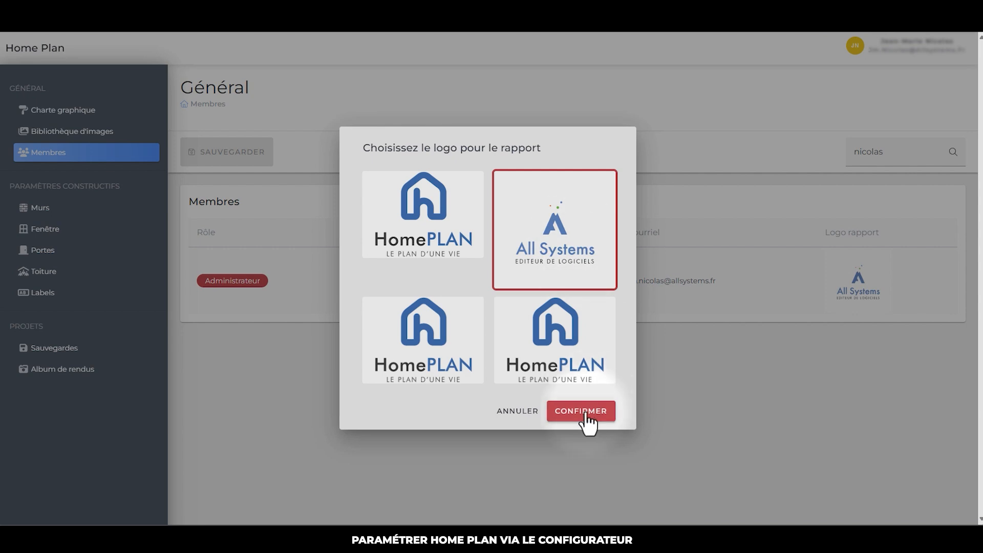
left_click(584, 414)
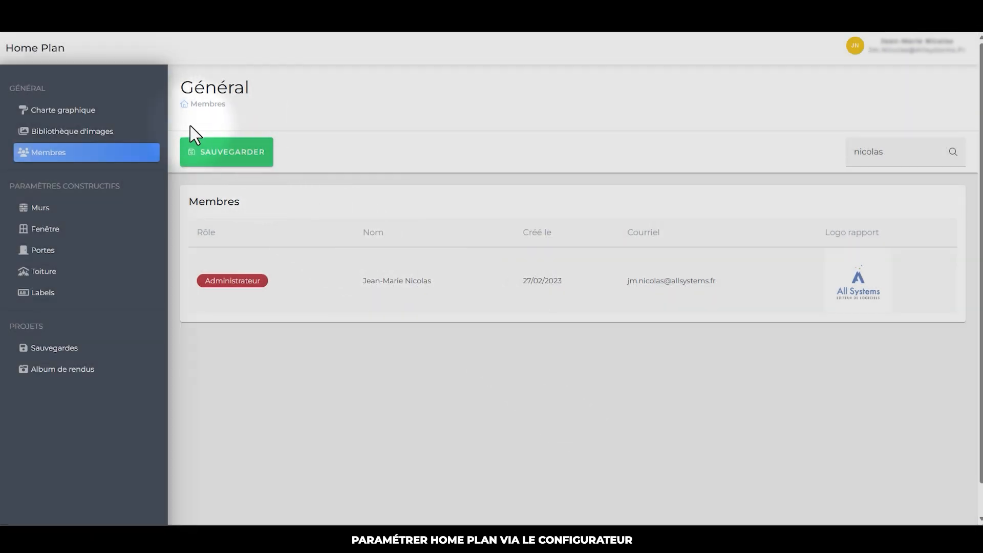
left_click(228, 163)
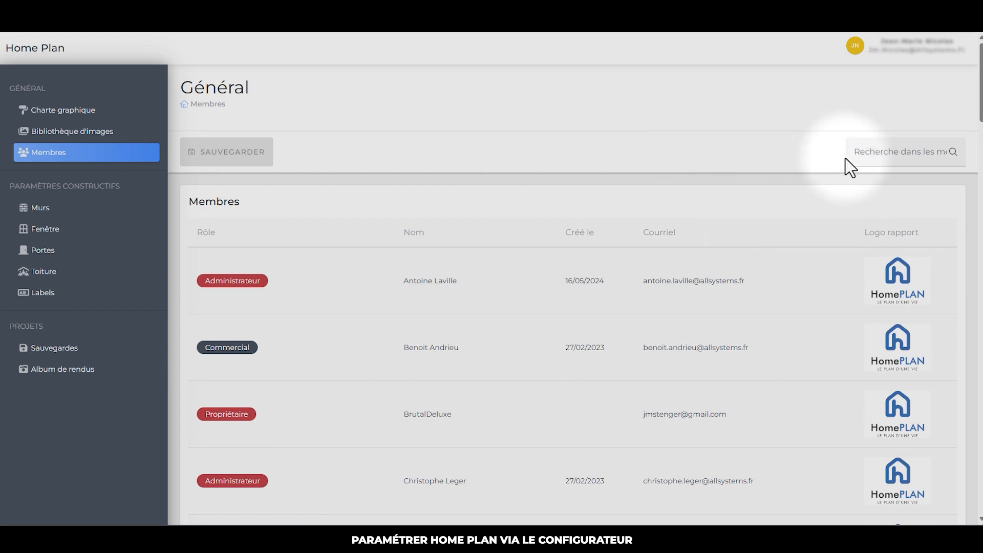
Search the full members list using the first letters of a surname
left_click(873, 153)
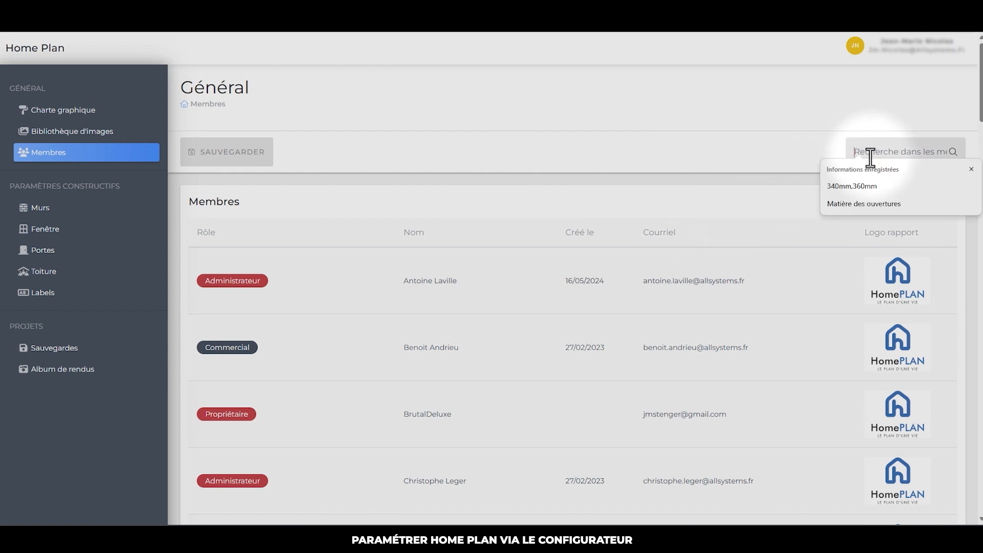
type("nic")
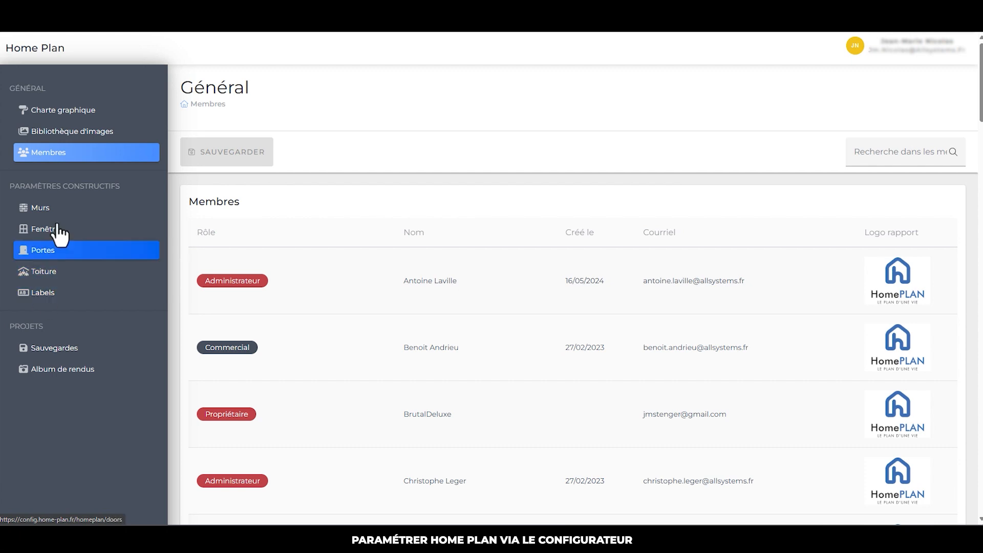
Open the wall settings, then deactivate and reactivate the Mur extérieur type
left_click(46, 214)
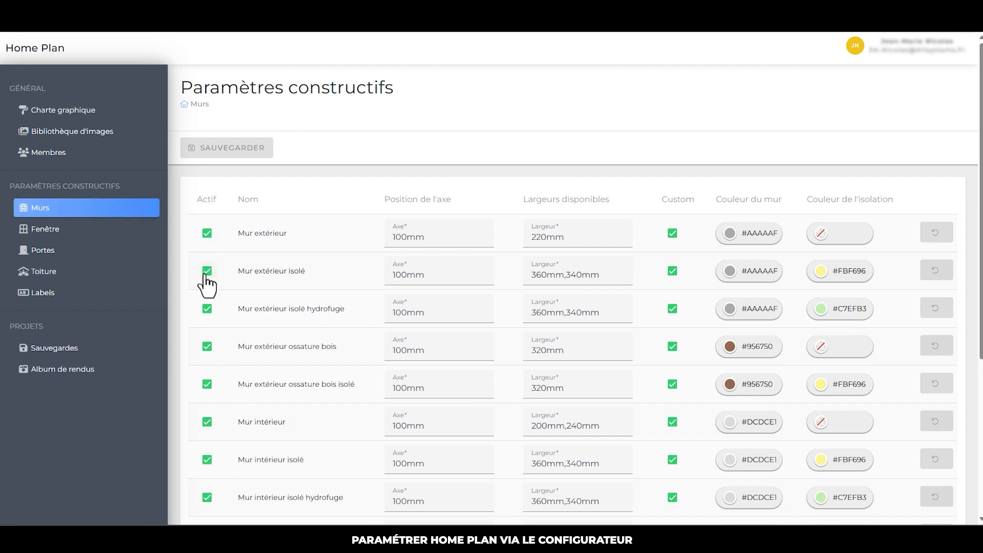
left_click(207, 235)
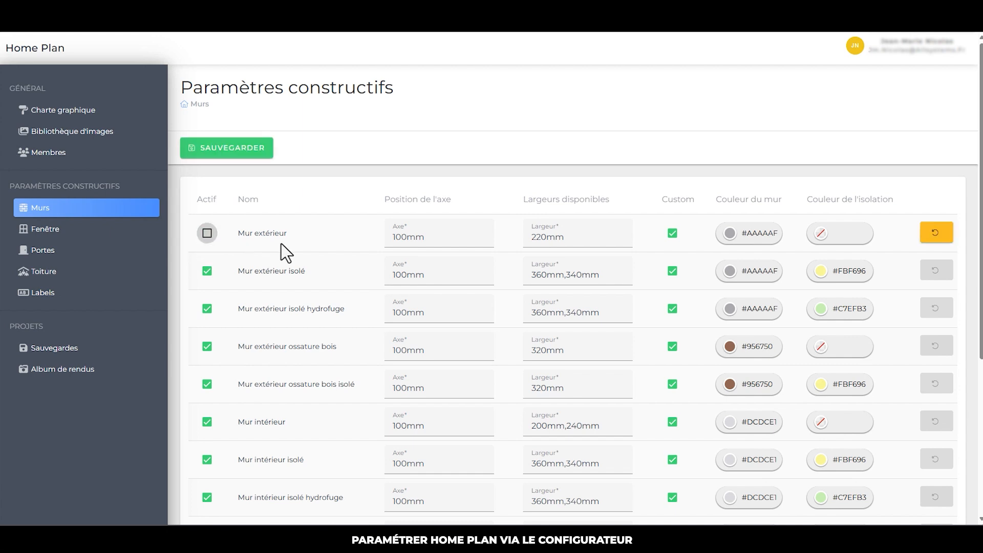
left_click(211, 237)
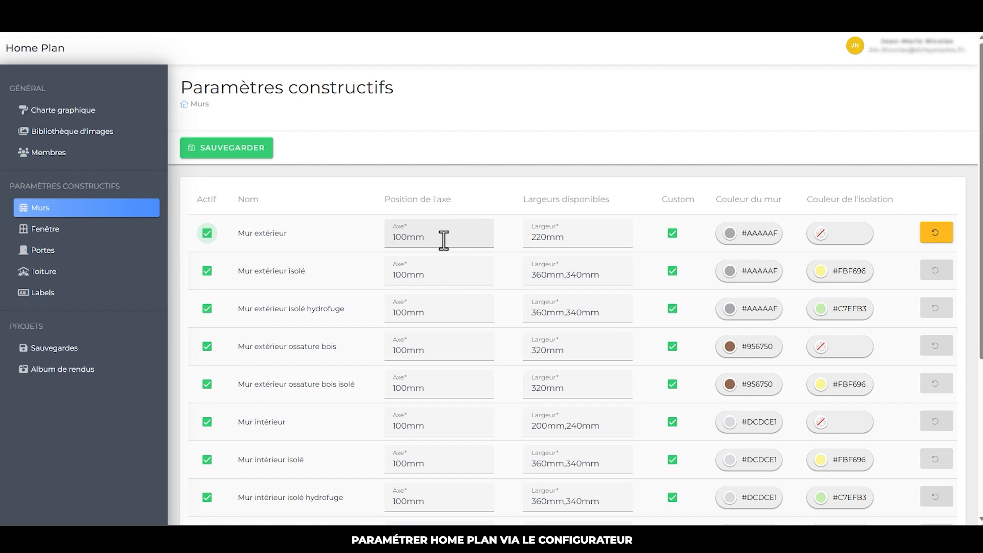
Select the axis position of Mur extérieur without editing it, and add 200mm to its available widths
double_click(423, 244)
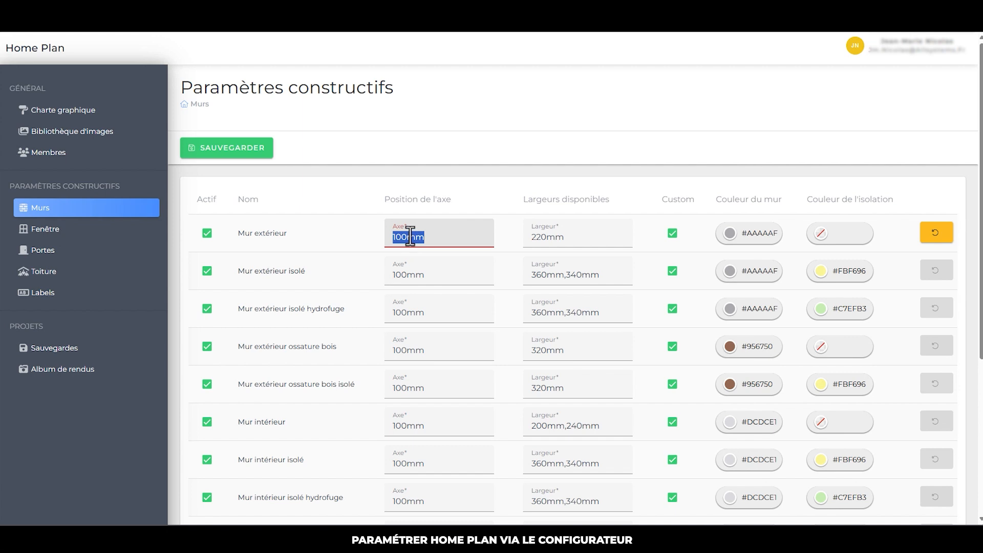
left_click_drag(412, 241, 424, 237)
left_click(456, 200)
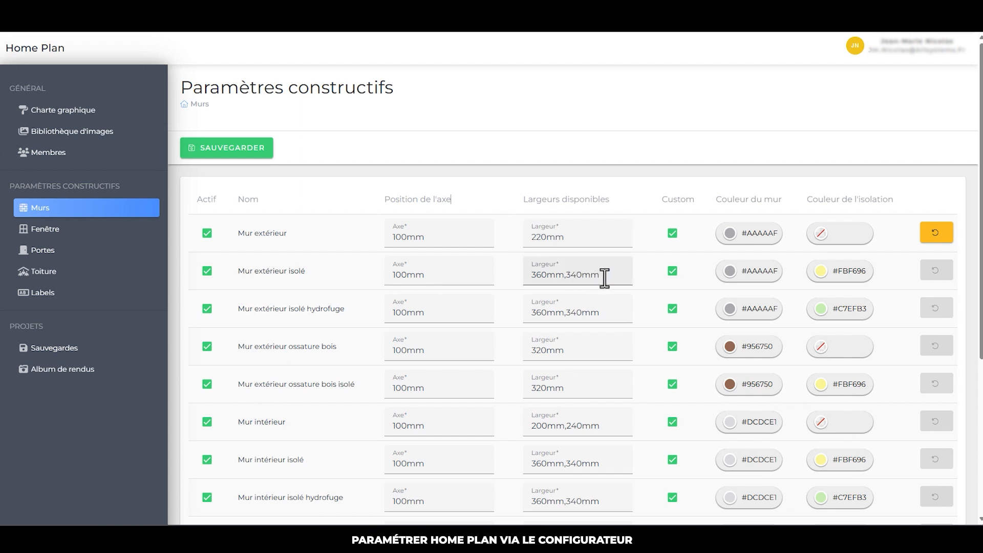
left_click(572, 238)
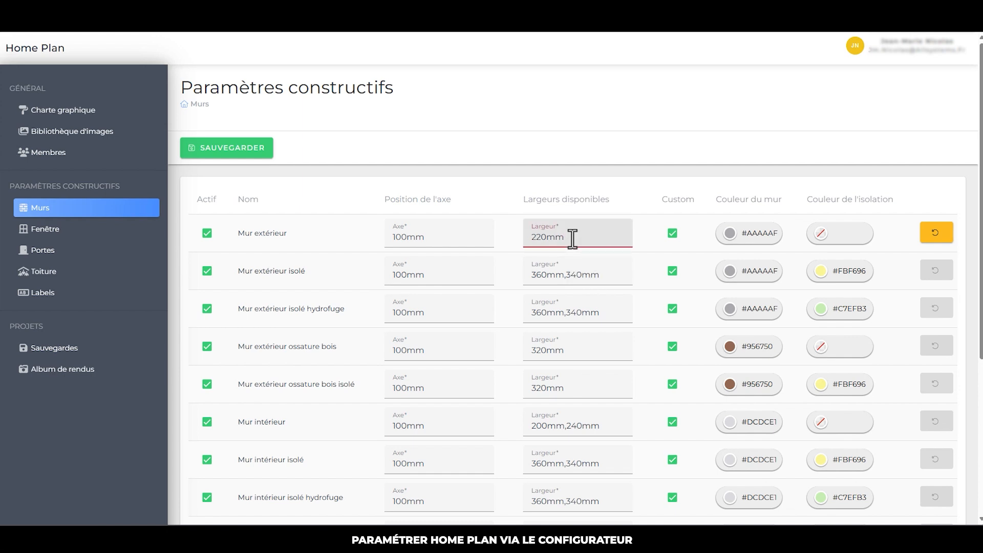
type(",200mm")
left_click(616, 276)
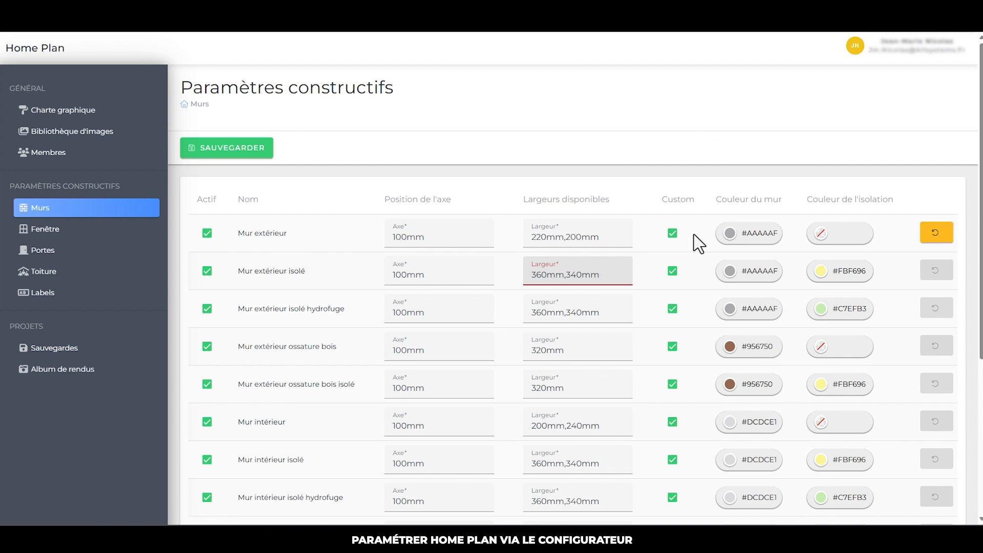
Toggle the custom width option of Mur extérieur off and back on
left_click(672, 234)
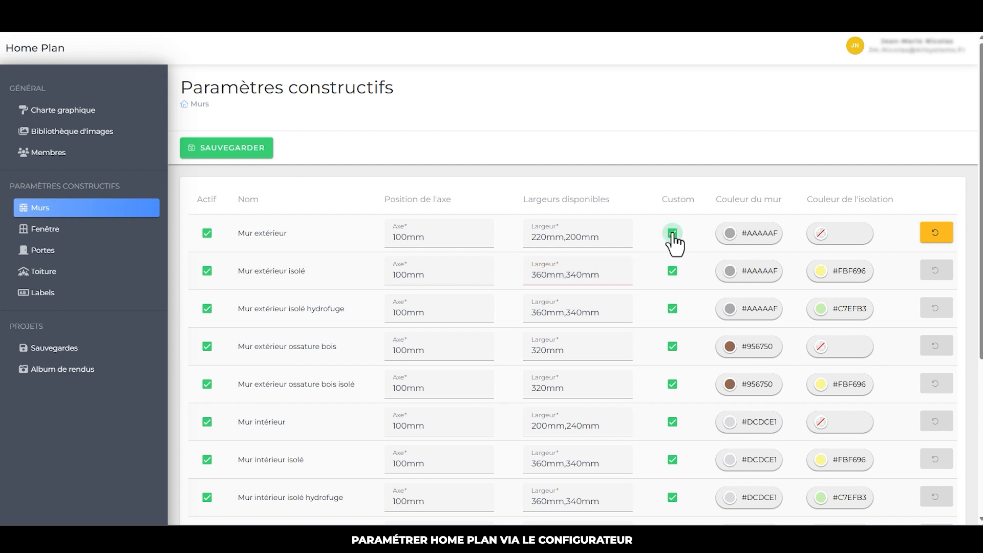
left_click(672, 234)
left_click(674, 236)
left_click(672, 236)
Open the advanced wall colour picker for Mur extérieur, then reset that wall type's unsaved changes
left_click(730, 236)
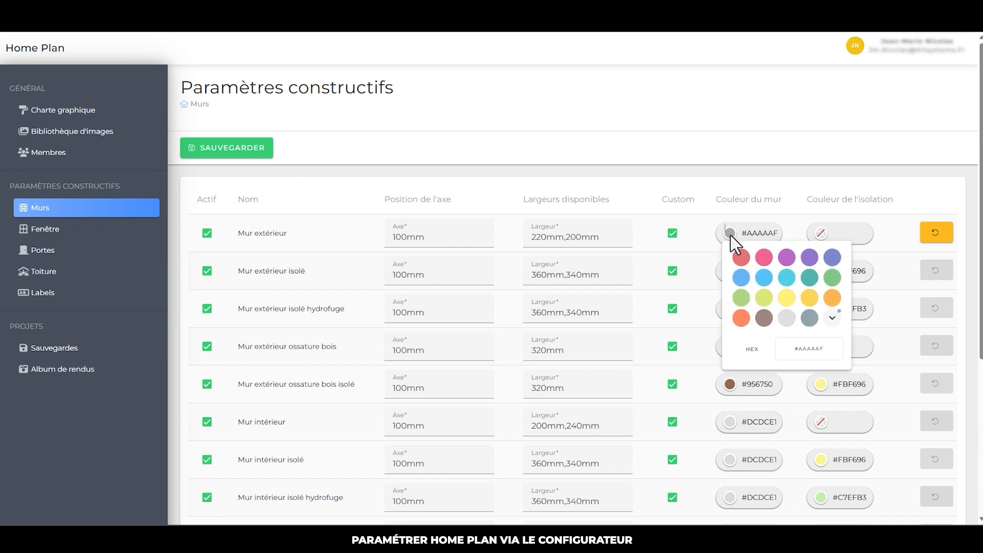
left_click(832, 318)
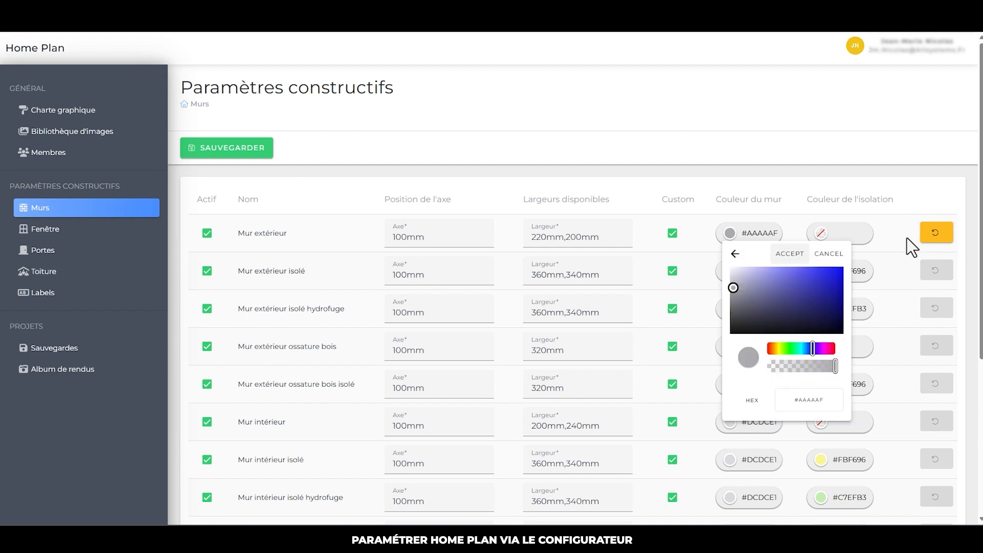
left_click(928, 244)
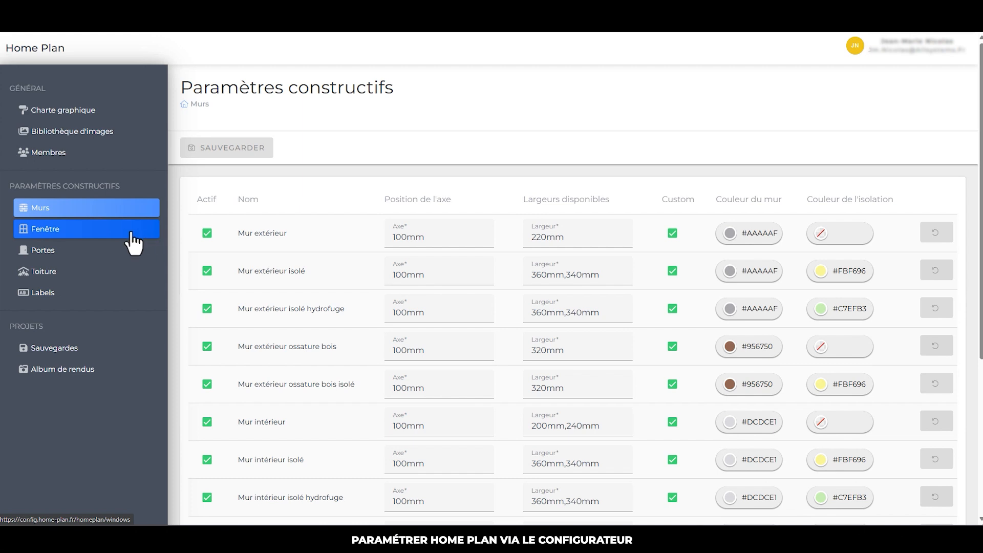
Open the window settings, then deactivate and reactivate the Verrière window type
left_click(50, 236)
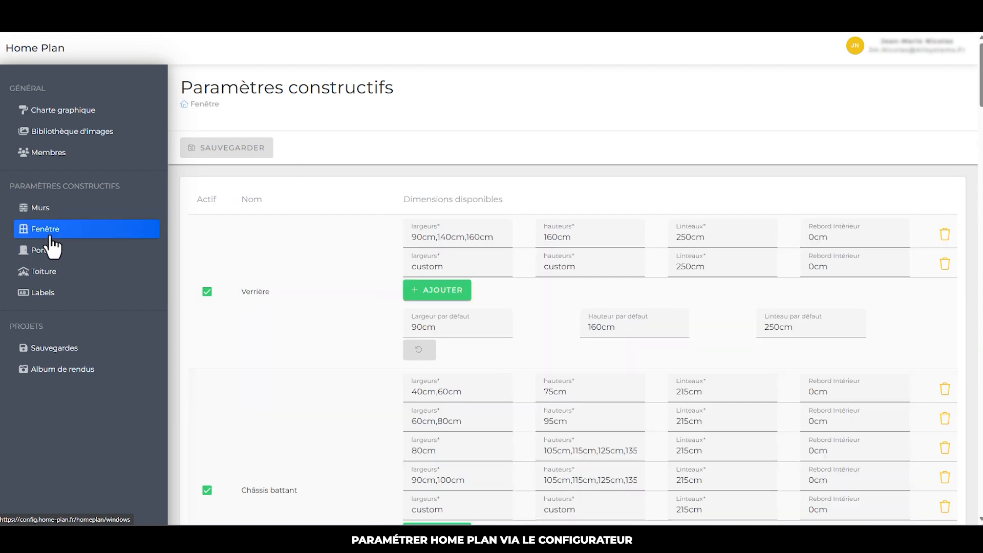
left_click(208, 293)
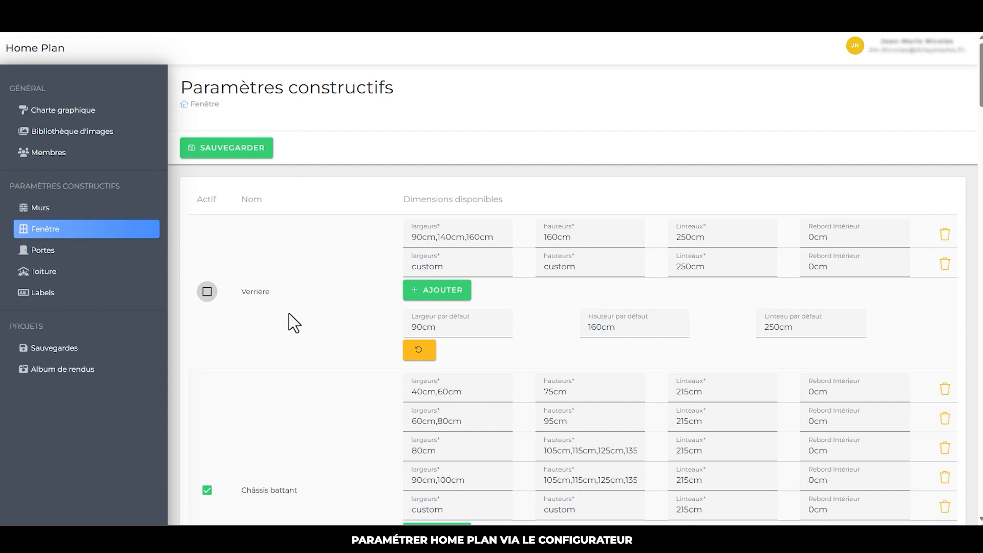
left_click(210, 291)
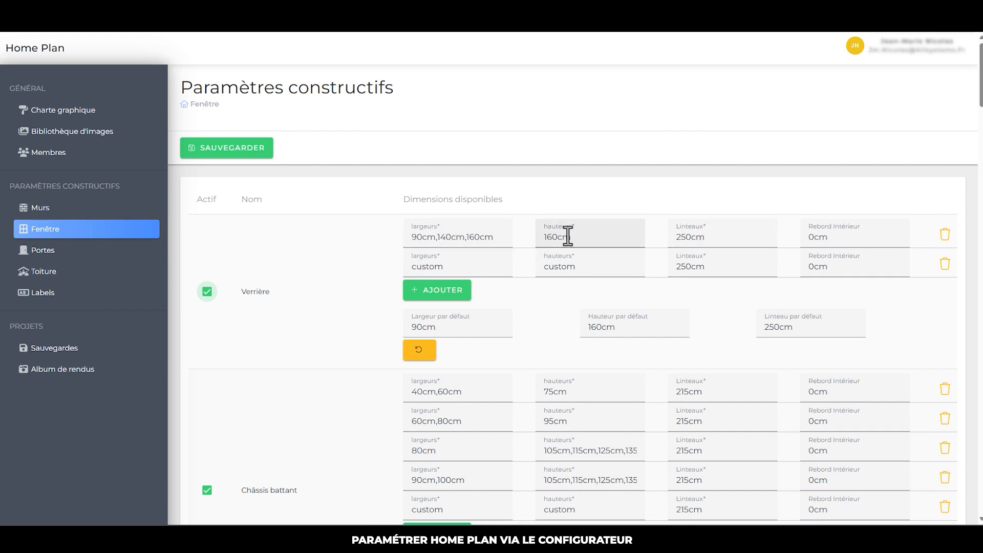
Add 180cm to the available widths in the first Verrière row, and select the second row's custom width and height without editing them
left_click(498, 237)
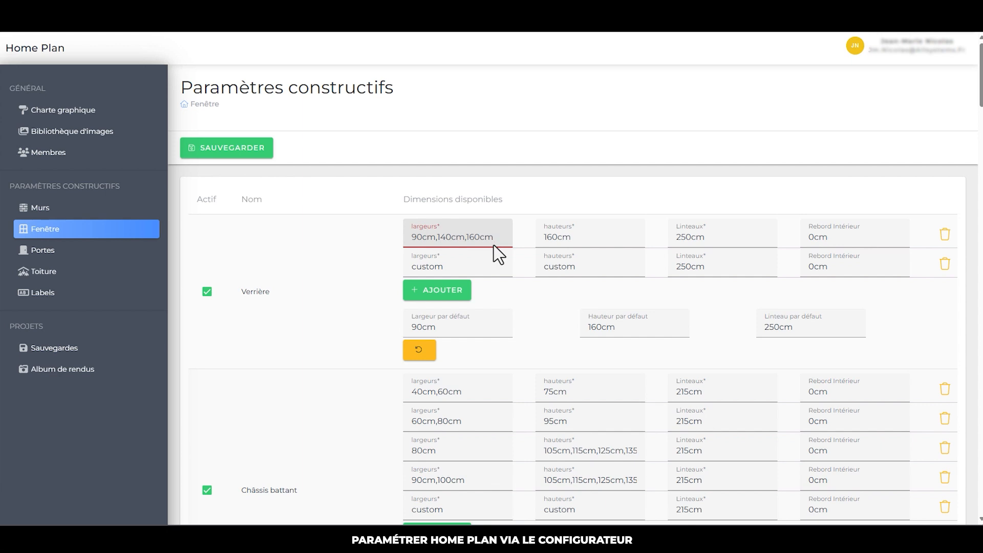
type(",180cm")
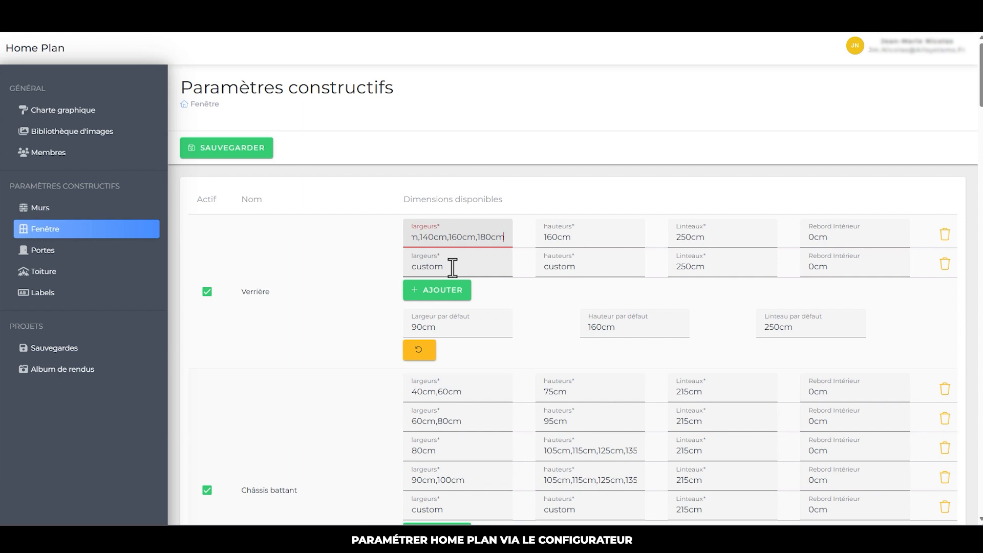
left_click_drag(453, 267, 408, 267)
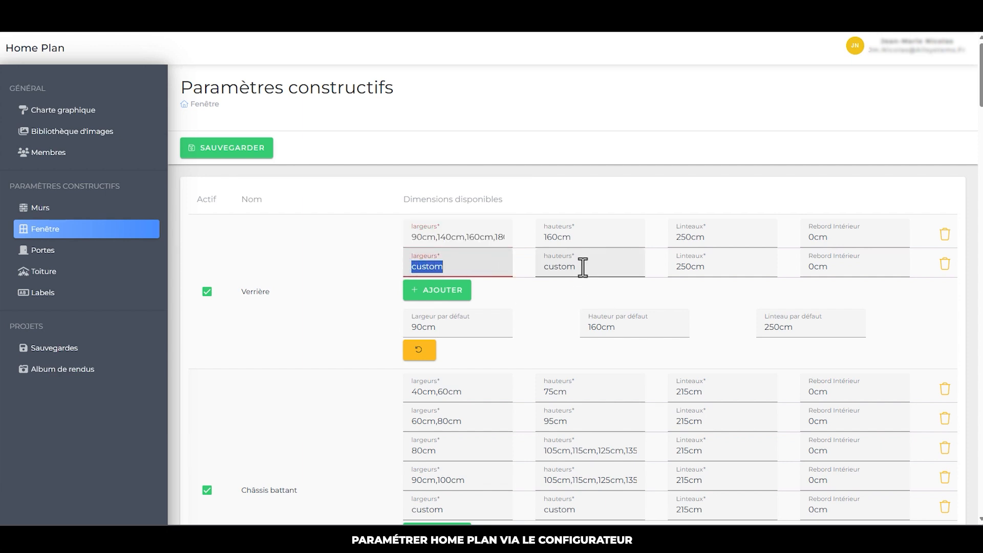
left_click_drag(582, 268, 543, 270)
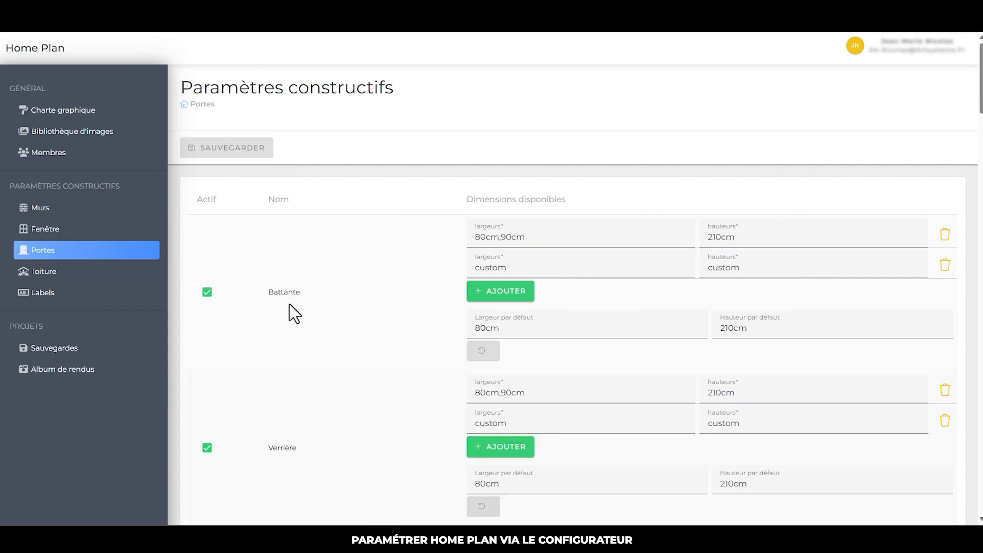
Open the roof settings, turn off the display of slopes as percentages, and select the default roof slope without editing it
left_click(50, 283)
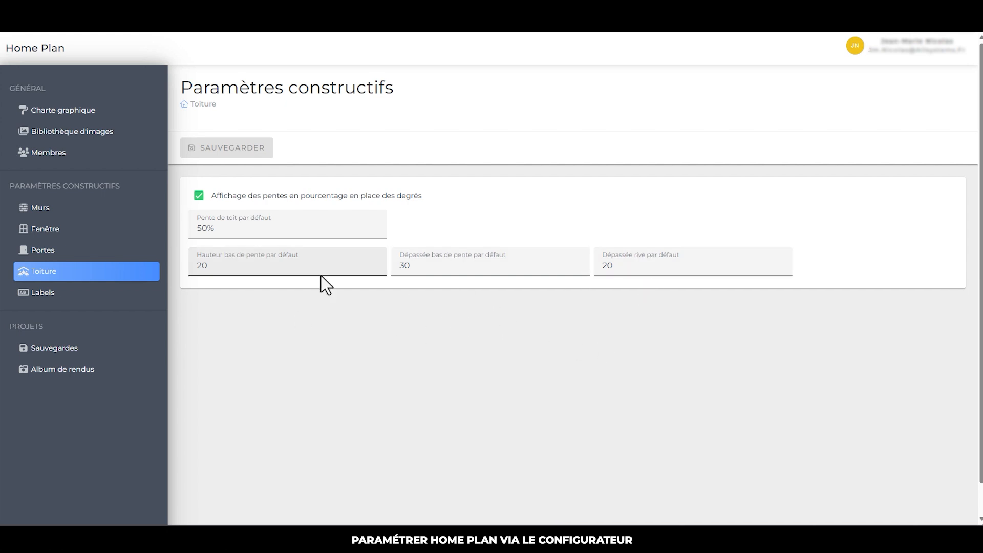
left_click(200, 197)
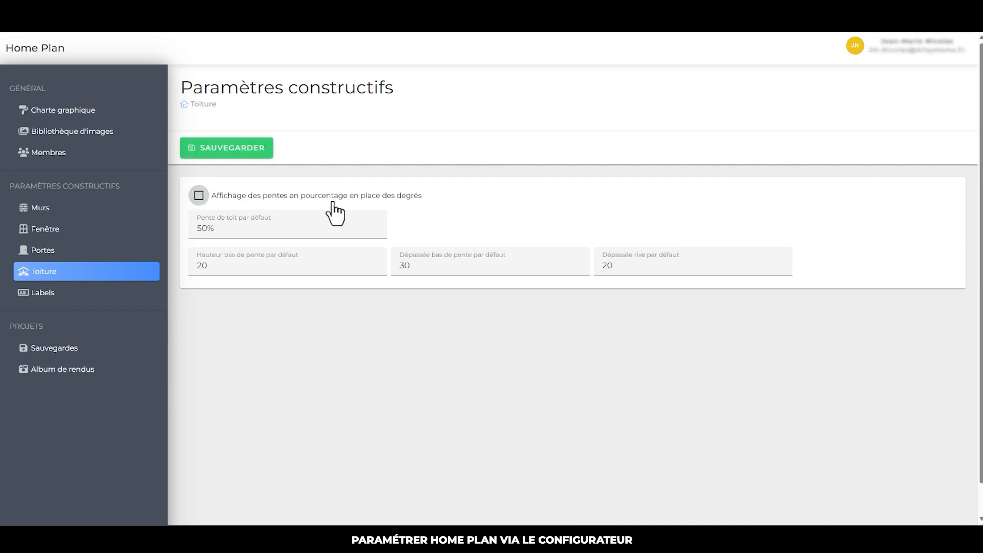
triple_click(216, 229)
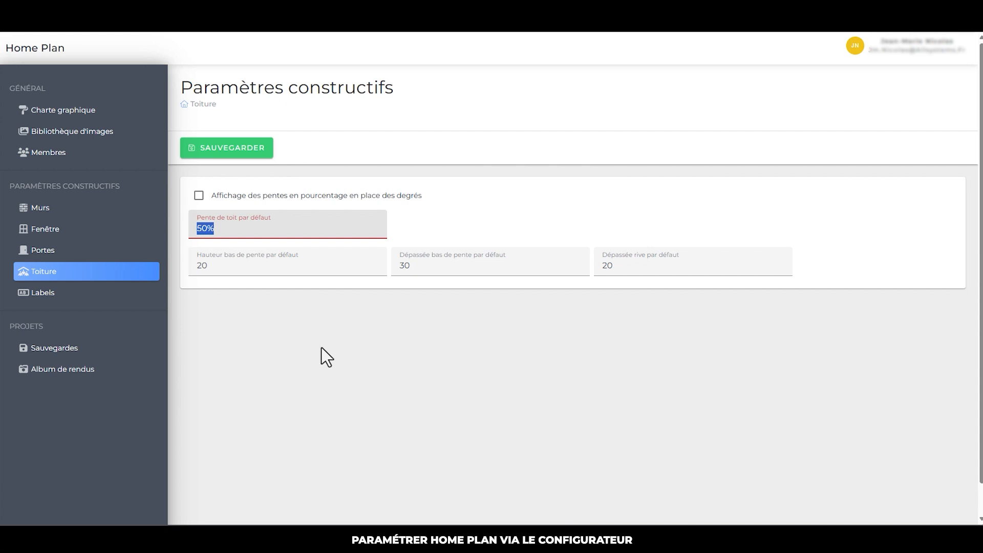
left_click(371, 128)
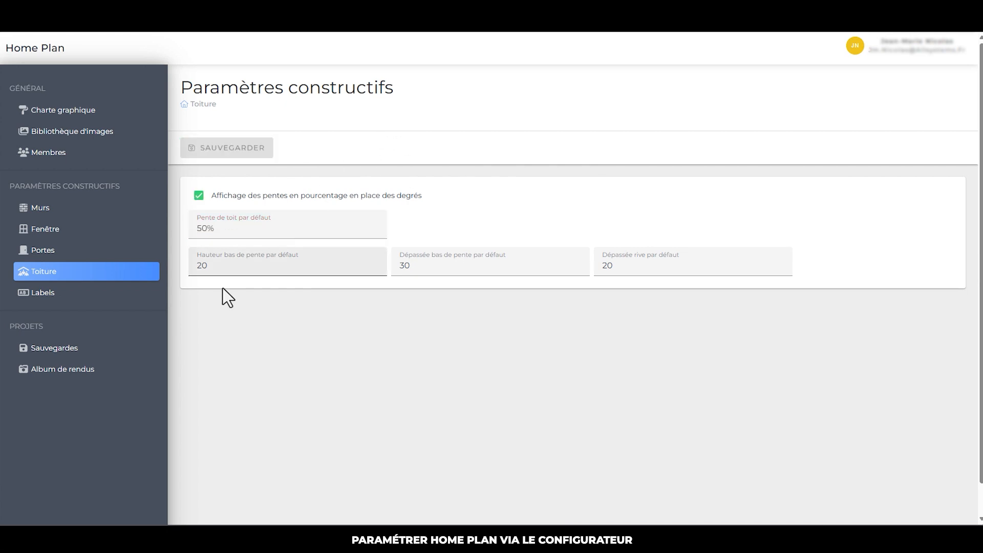
Open the label settings and add a label named Plancher chauffant to the Sols section
left_click(51, 307)
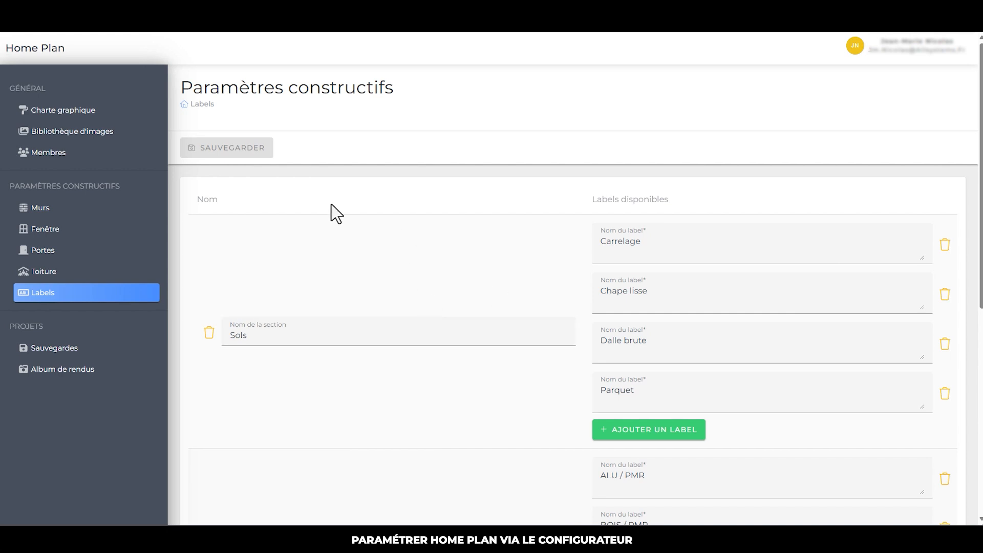
scroll(287, 246, "down", 4)
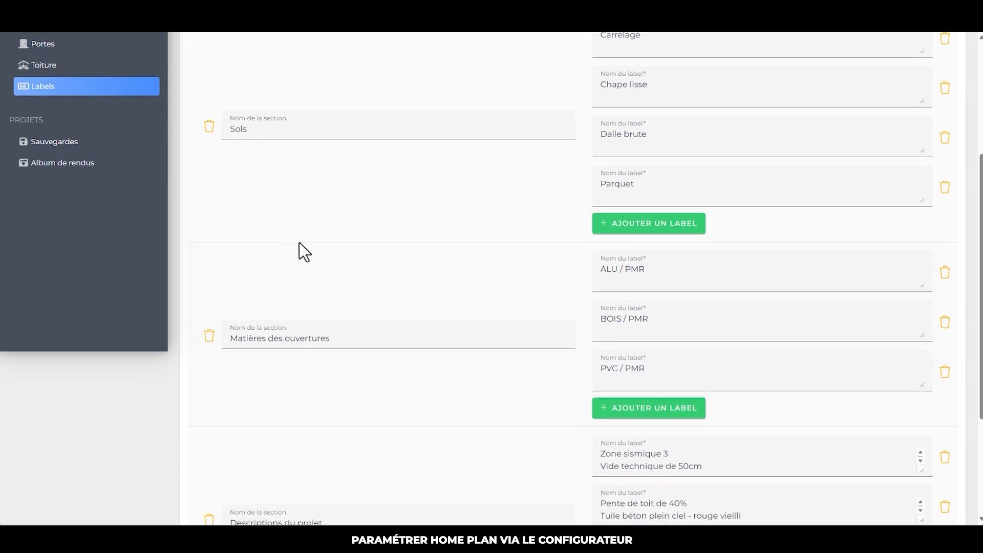
scroll(320, 369, "down", 3)
scroll(340, 373, "up", 5)
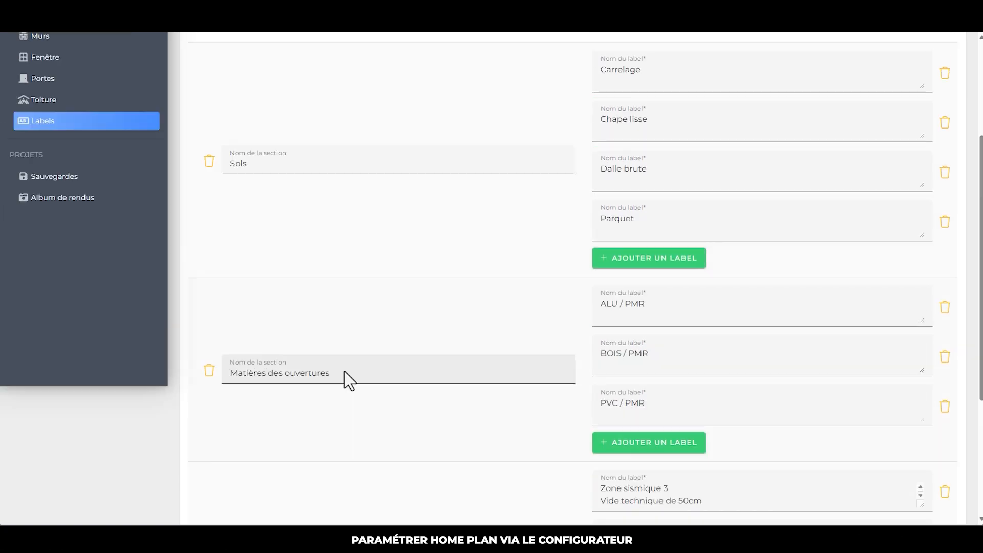
scroll(393, 355, "up", 2)
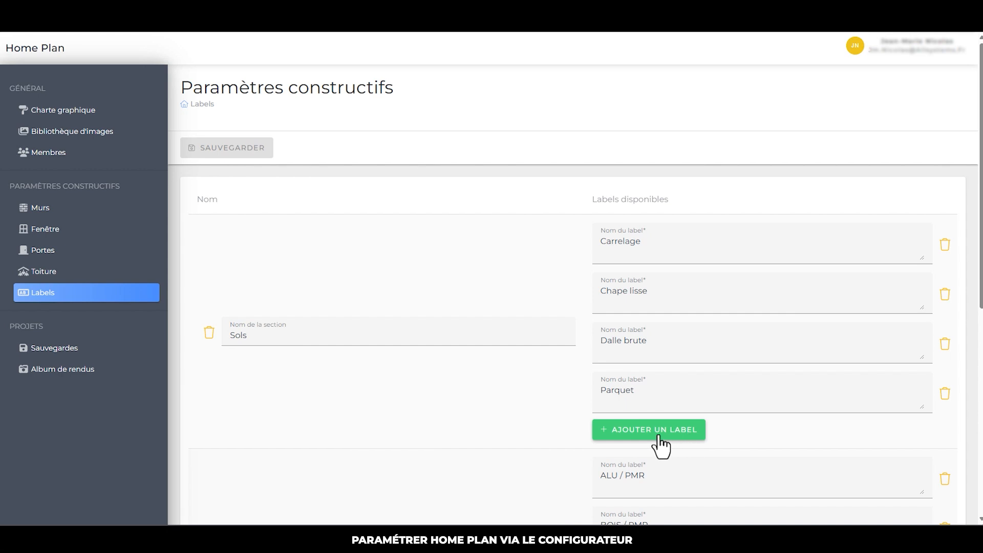
left_click(640, 431)
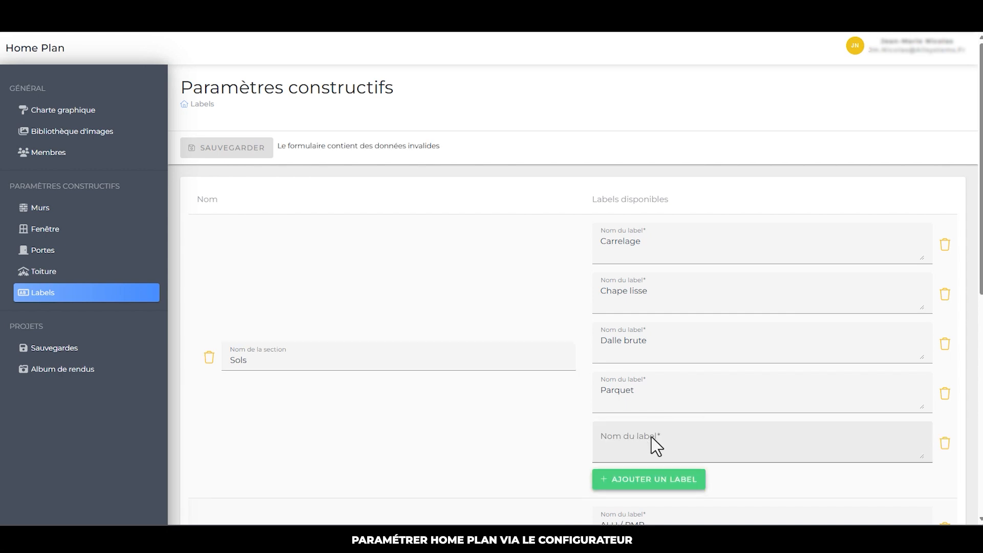
left_click(673, 442)
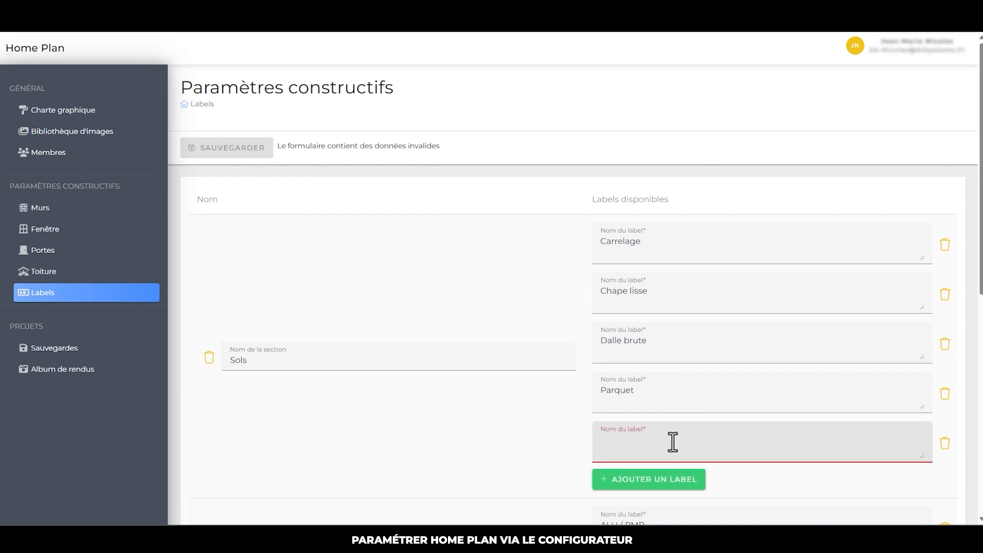
type("Plancher chauffant")
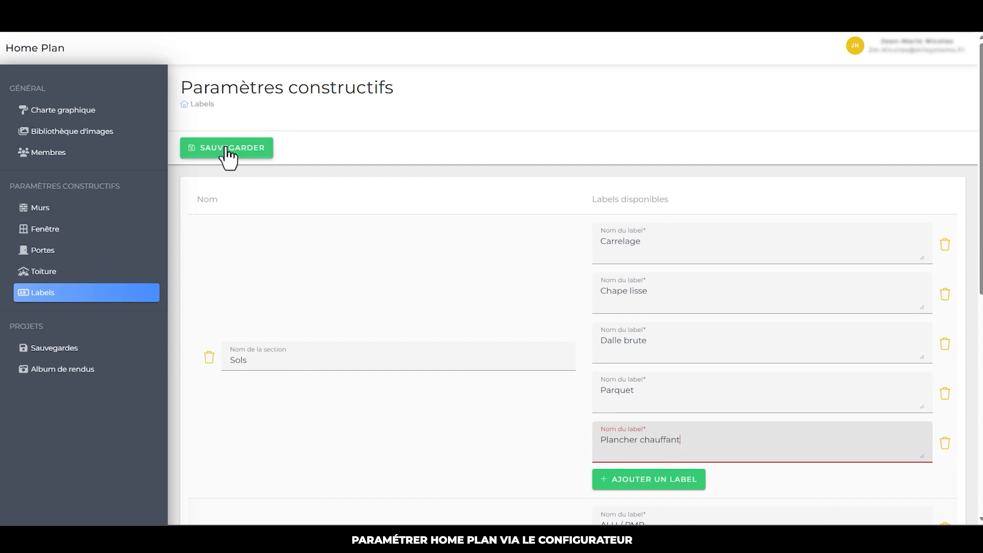
Add a new label section below Descriptions du projet and return to the start of the label settings
scroll(537, 377, "down", 8)
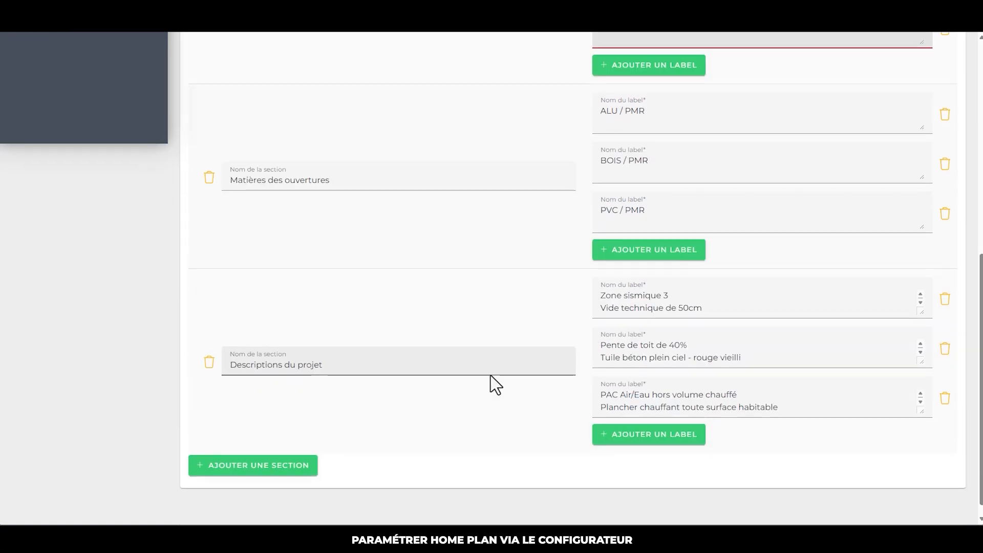
left_click(236, 454)
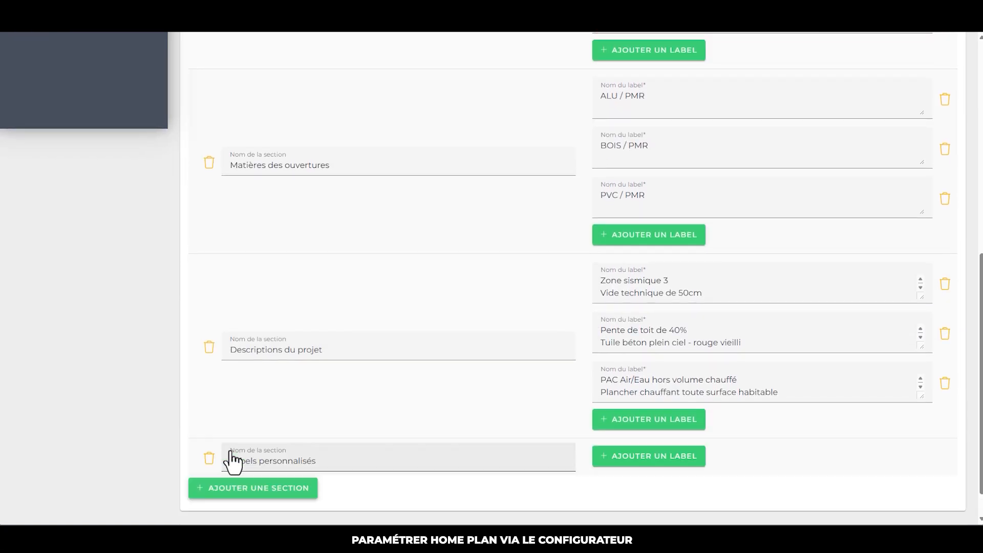
scroll(386, 358, "up", 4)
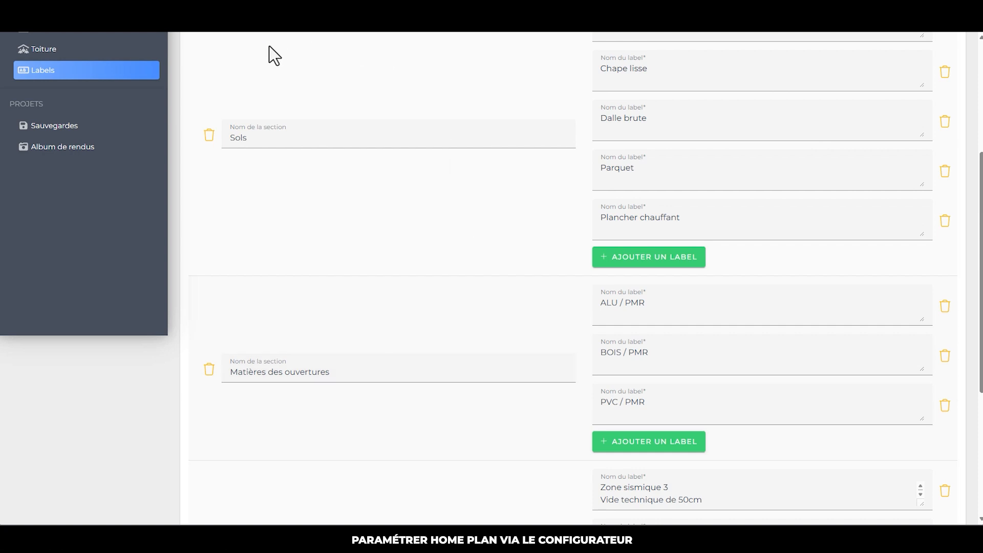
scroll(284, 52, "up", 4)
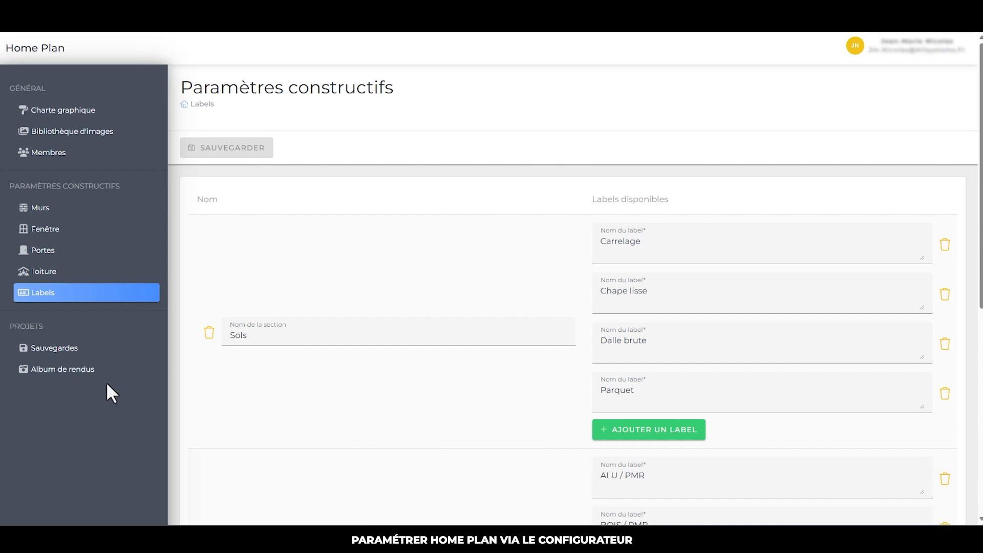
Open the saved projects and turn the SPC2 project into a model
left_click(58, 356)
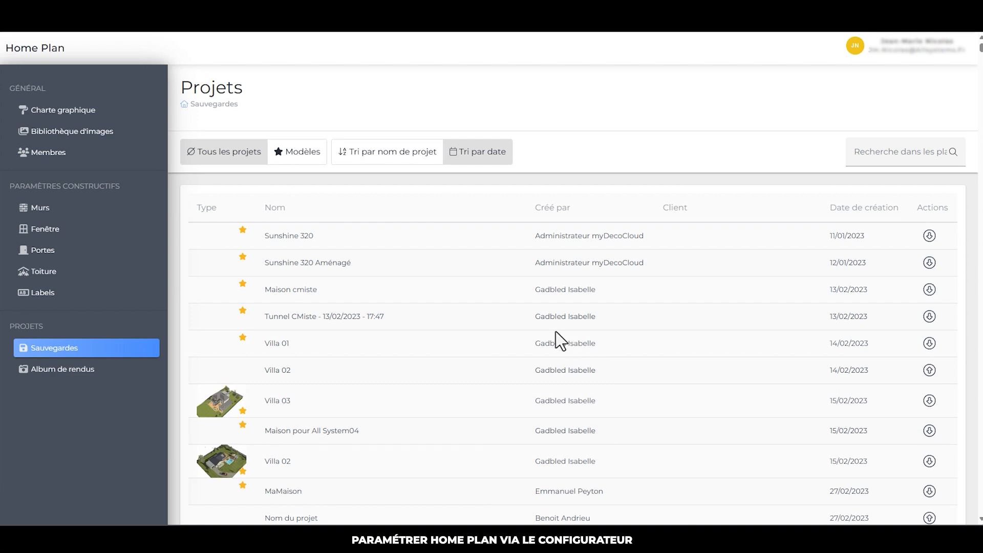
scroll(555, 333, "down", 5)
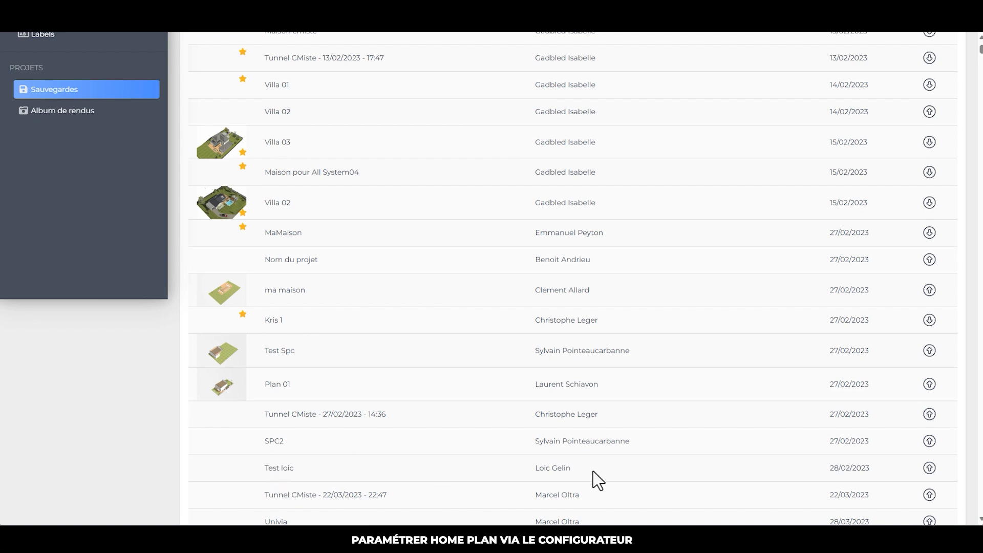
left_click(929, 443)
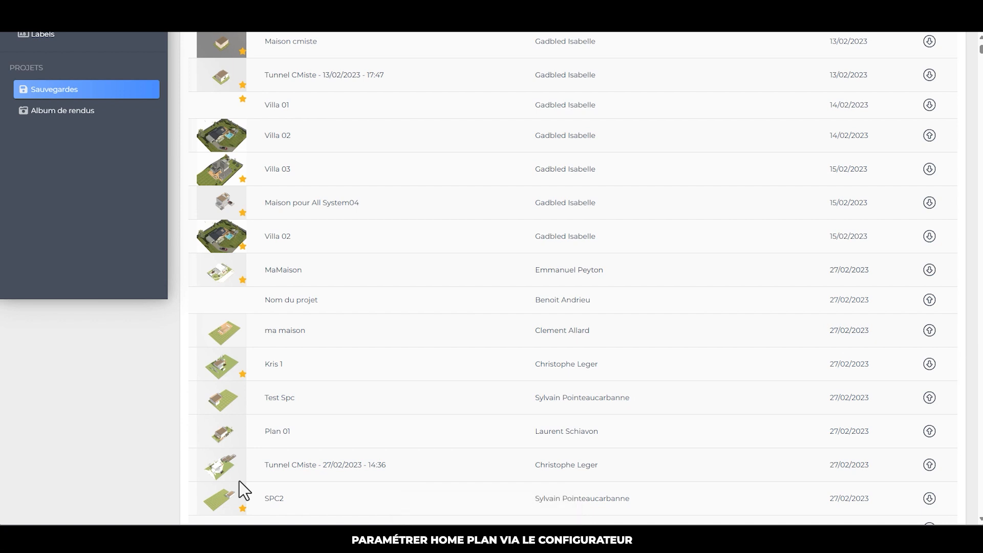
Activate the saved-project search without entering a term, and open the album of renders
scroll(577, 351, "up", 5)
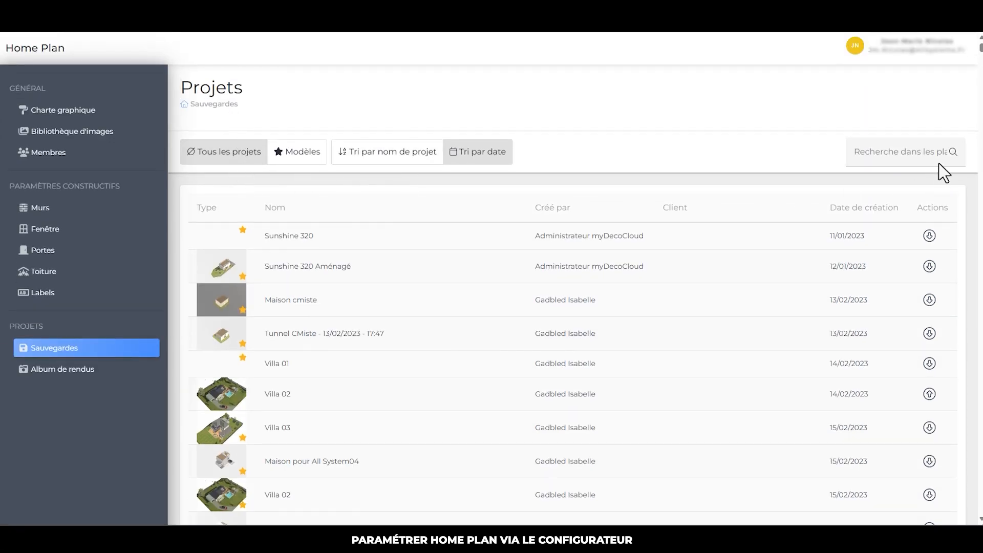
left_click(896, 152)
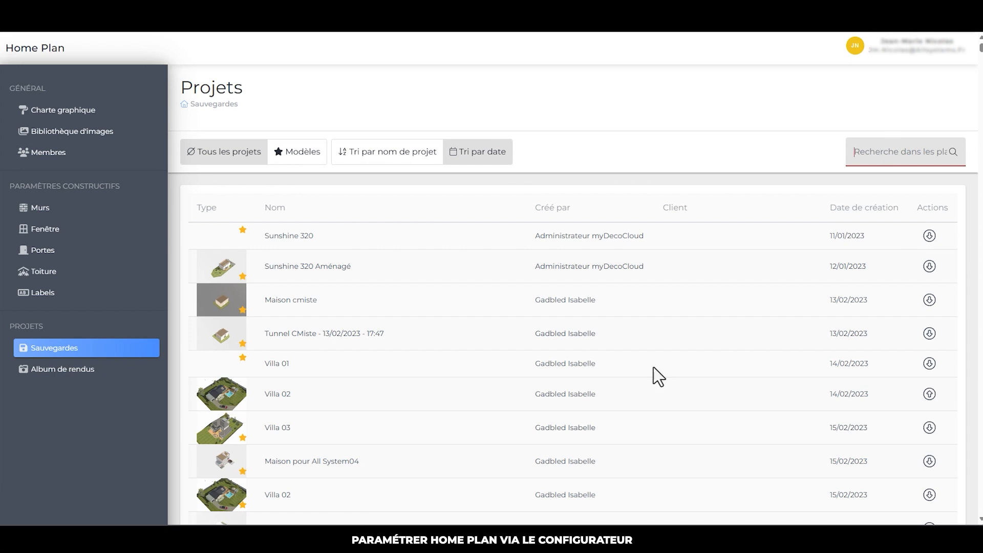
left_click(59, 371)
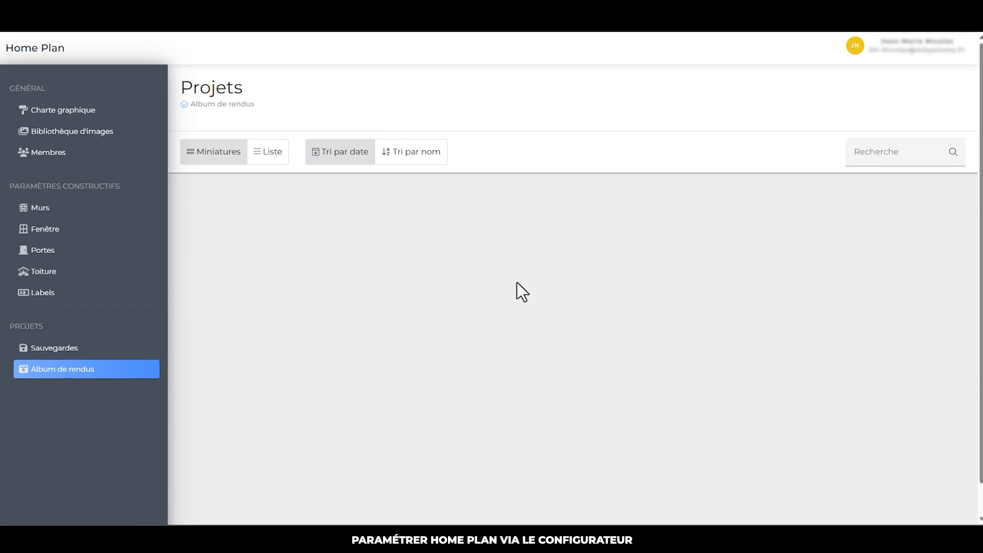